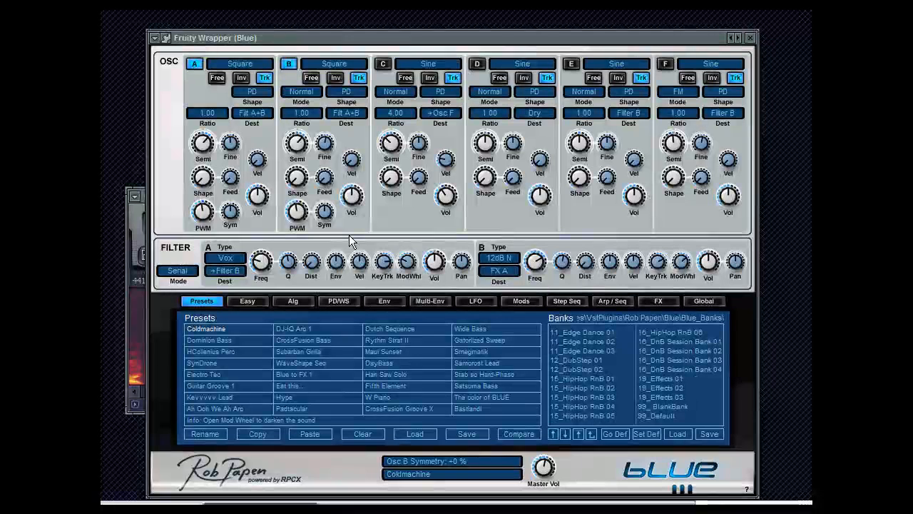
- Review the filter types available for Filter A, keeping Vox selected
{"action": "left_click_drag", "start_coordinate": [429, 40], "coordinate": [424, 31]}
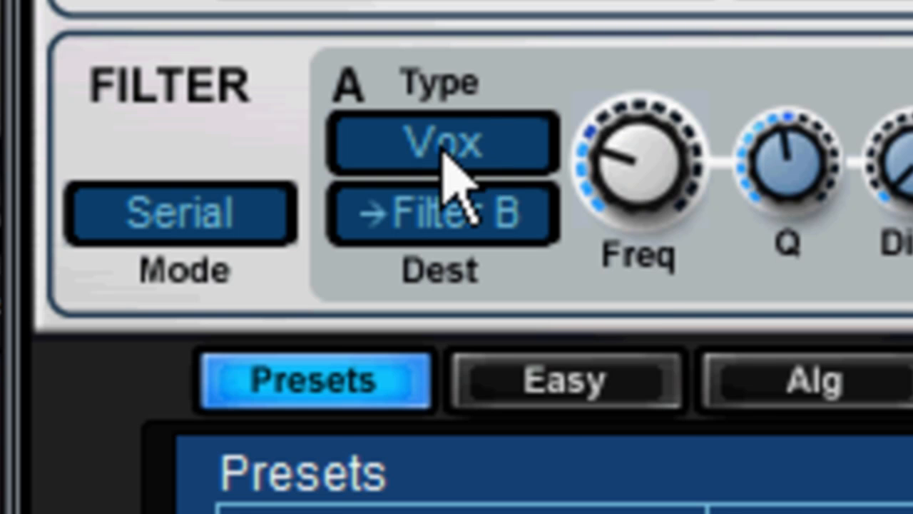
{"action": "left_click", "coordinate": [444, 146]}
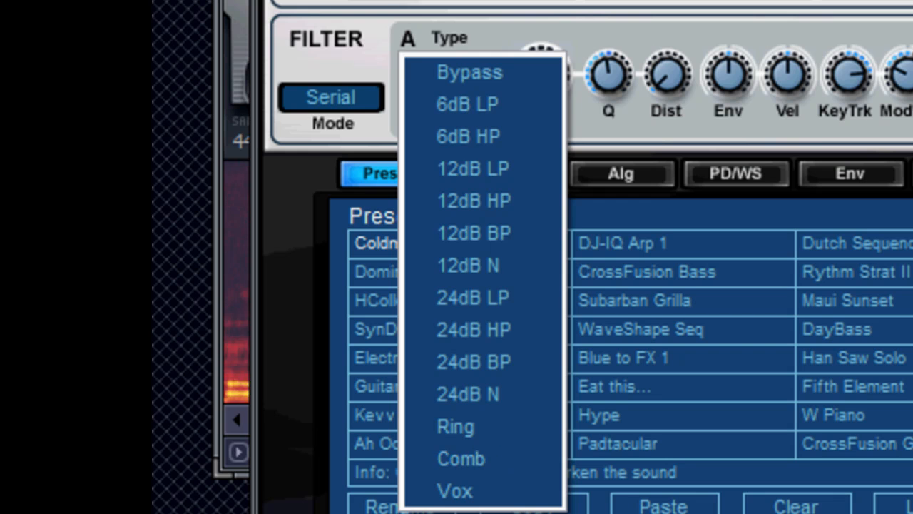
{"action": "left_click", "coordinate": [492, 491]}
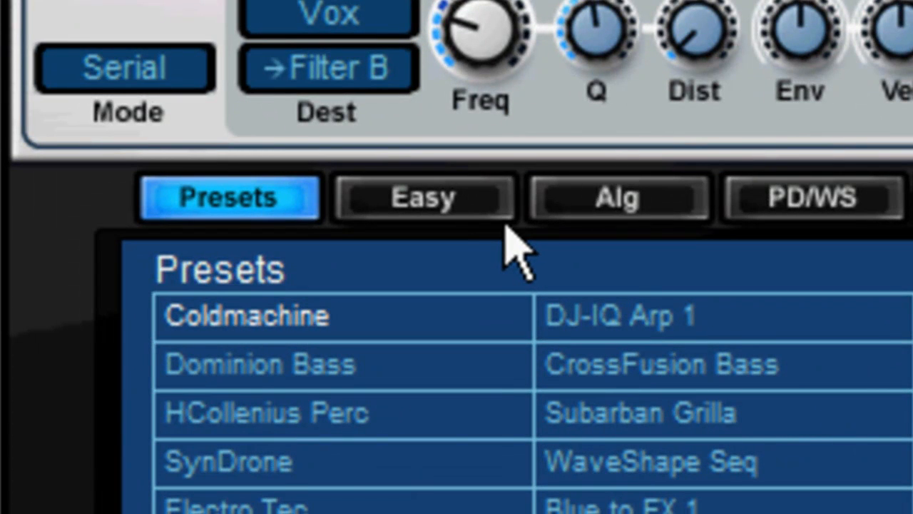
- Examine the Easy global controls and the oscillator routing algorithm
{"action": "left_click", "coordinate": [485, 211]}
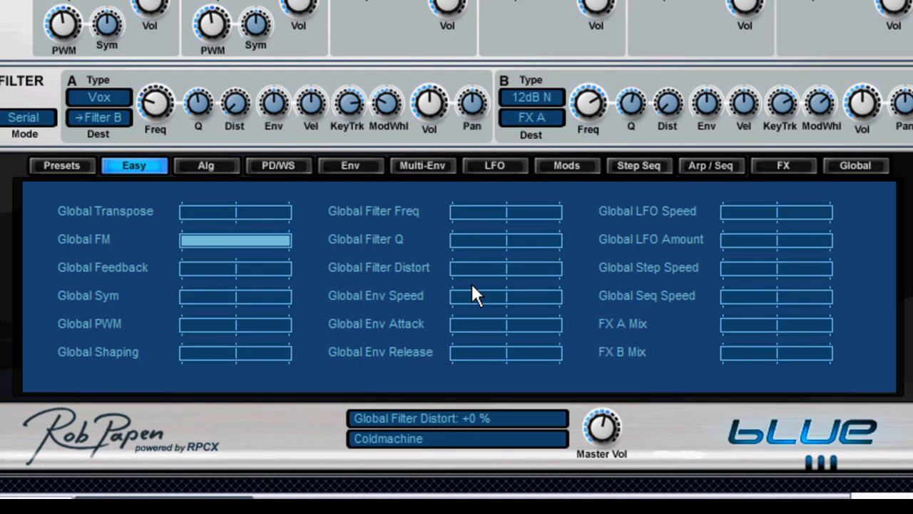
{"action": "left_click", "coordinate": [207, 167]}
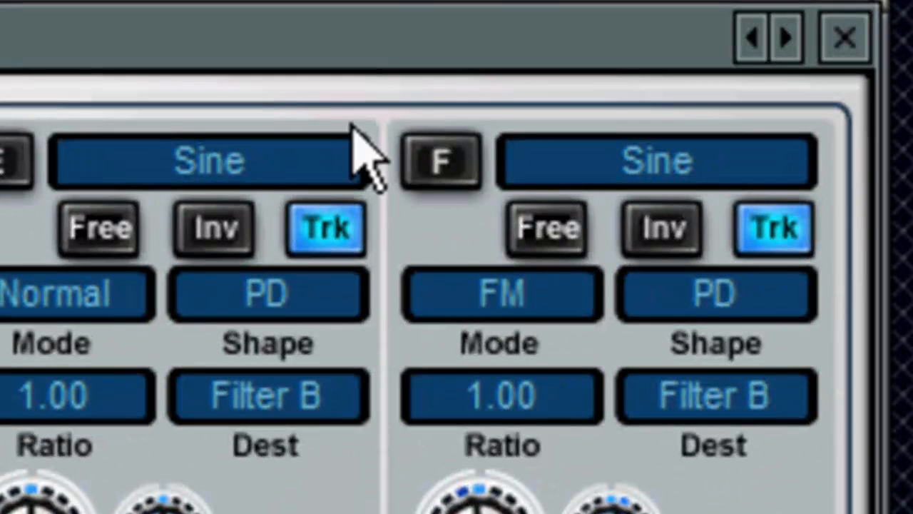
- Cycle oscillator F's mode from FM through Ring and back to FM
{"action": "left_click", "coordinate": [512, 304]}
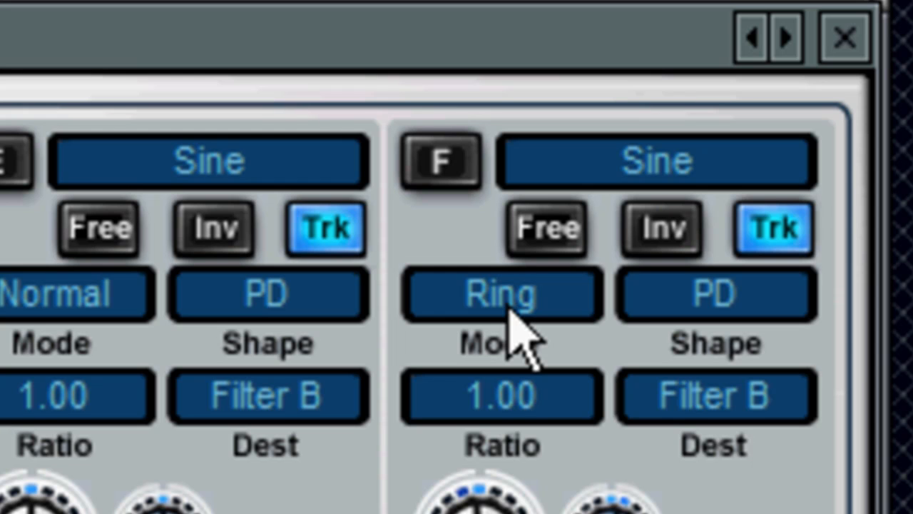
{"action": "left_click", "coordinate": [512, 303]}
{"action": "left_click", "coordinate": [511, 303]}
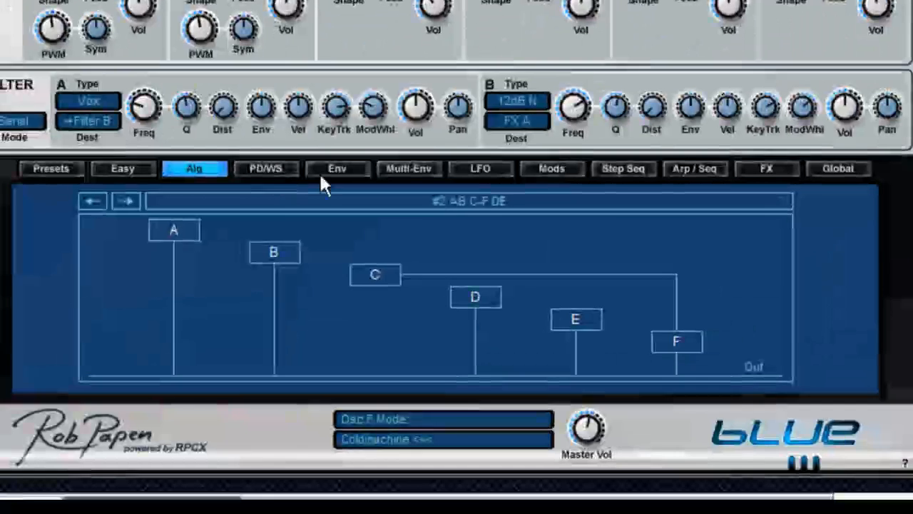
- Examine the PD/WS shaping curves of oscillators A, B, C, E and F
{"action": "left_click", "coordinate": [275, 171]}
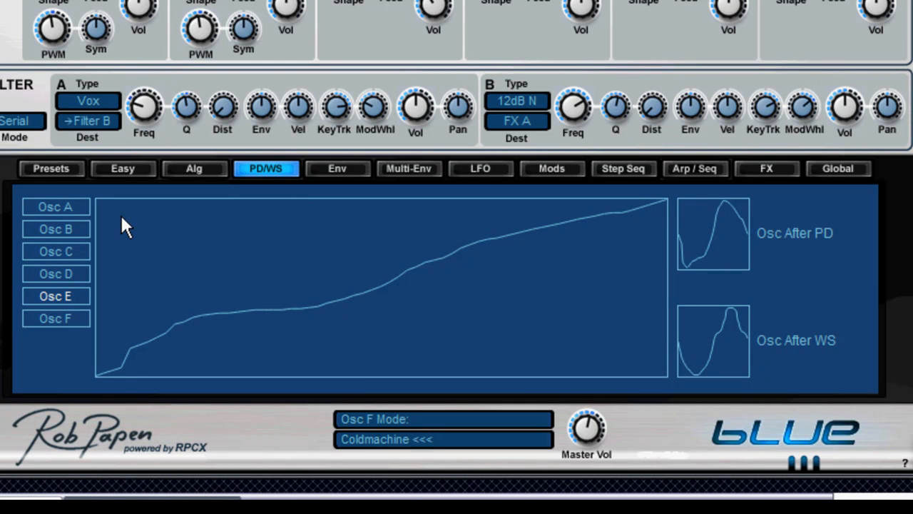
{"action": "left_click", "coordinate": [67, 206]}
{"action": "left_click", "coordinate": [67, 229]}
{"action": "left_click", "coordinate": [64, 251]}
{"action": "left_click", "coordinate": [68, 294]}
{"action": "left_click", "coordinate": [71, 319]}
- Examine the envelope settings of Filter A and Filter B
{"action": "left_click", "coordinate": [341, 171]}
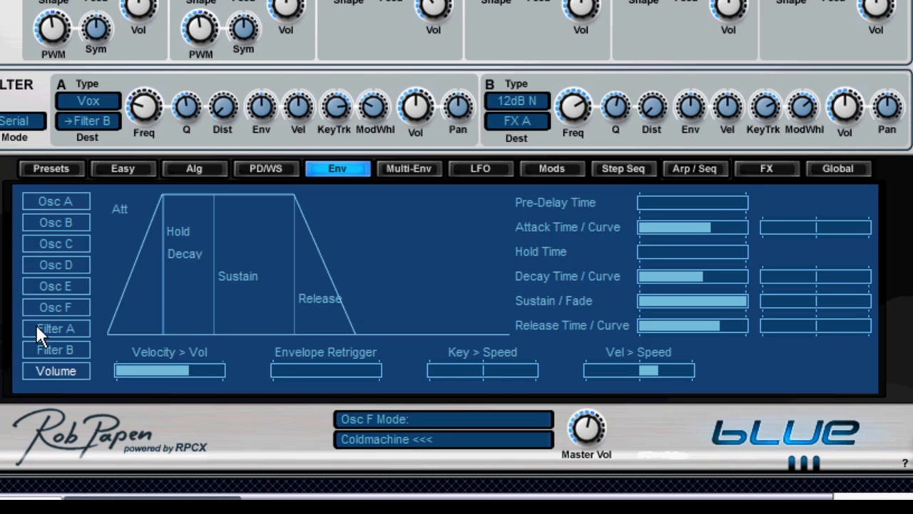
{"action": "left_click", "coordinate": [71, 330]}
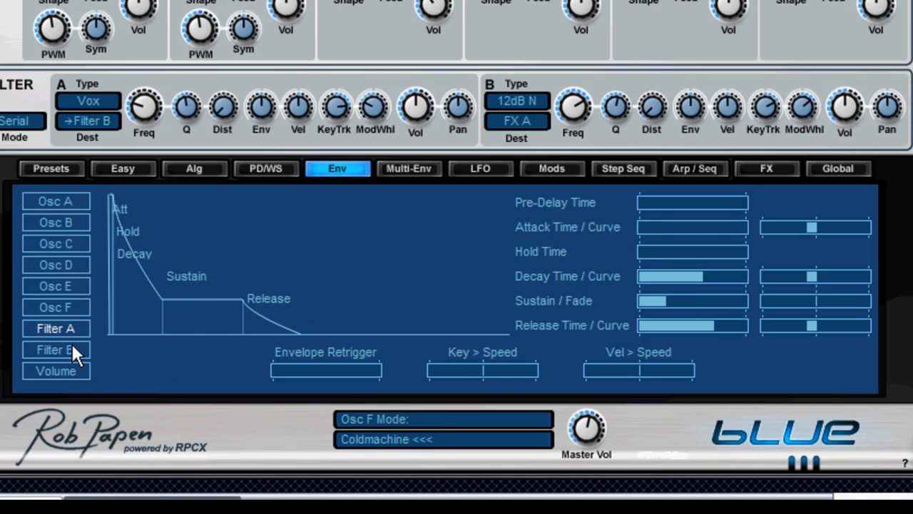
{"action": "left_click", "coordinate": [71, 346]}
- Examine the Free B and Free A multi-stage envelopes
{"action": "left_click", "coordinate": [414, 172]}
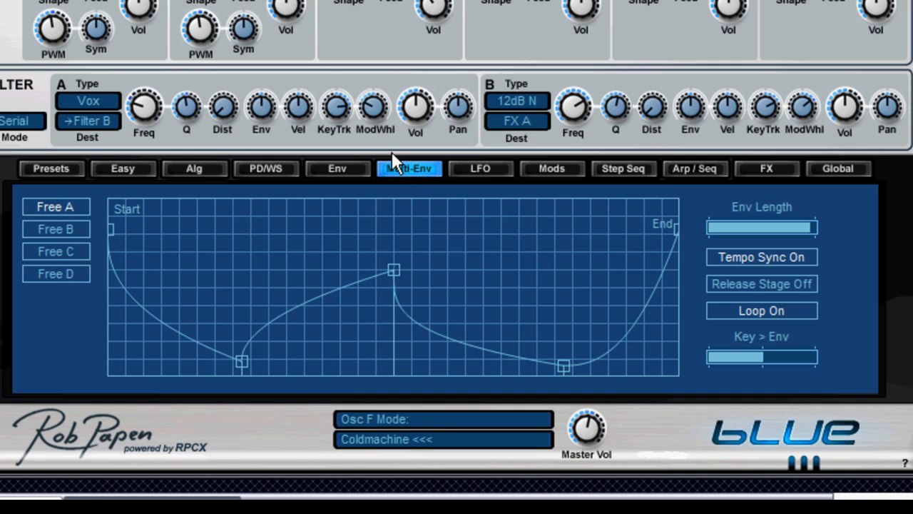
{"action": "left_click", "coordinate": [55, 230]}
{"action": "left_click", "coordinate": [51, 206]}
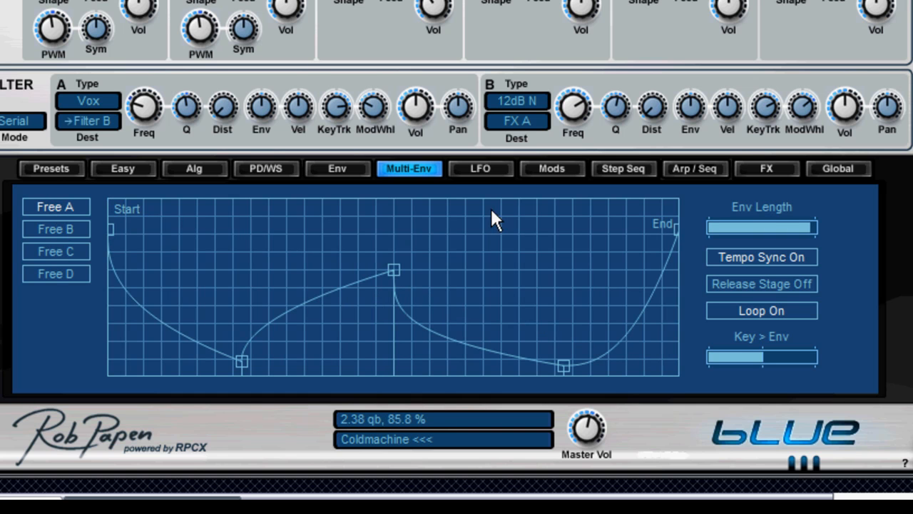
- Set the speed of the PWM A LFO to 2.73 Hz
{"action": "left_click", "coordinate": [468, 175]}
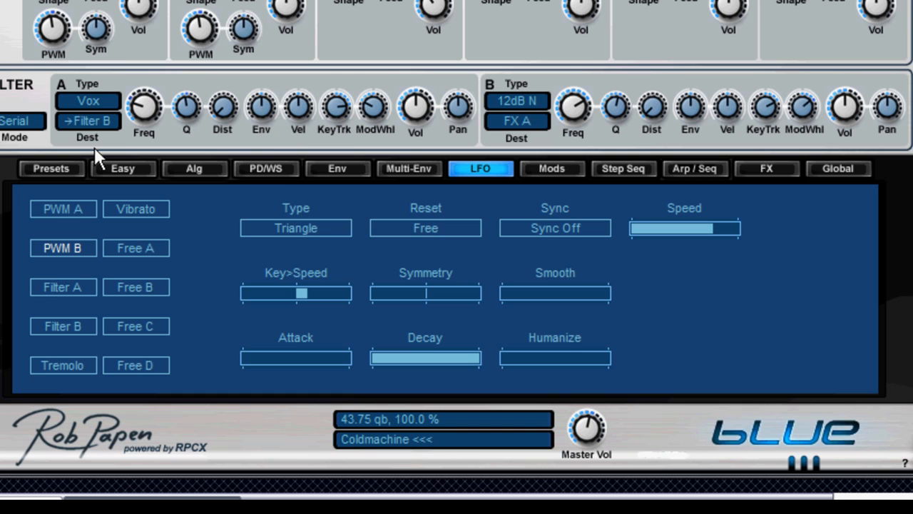
{"action": "left_click", "coordinate": [74, 212]}
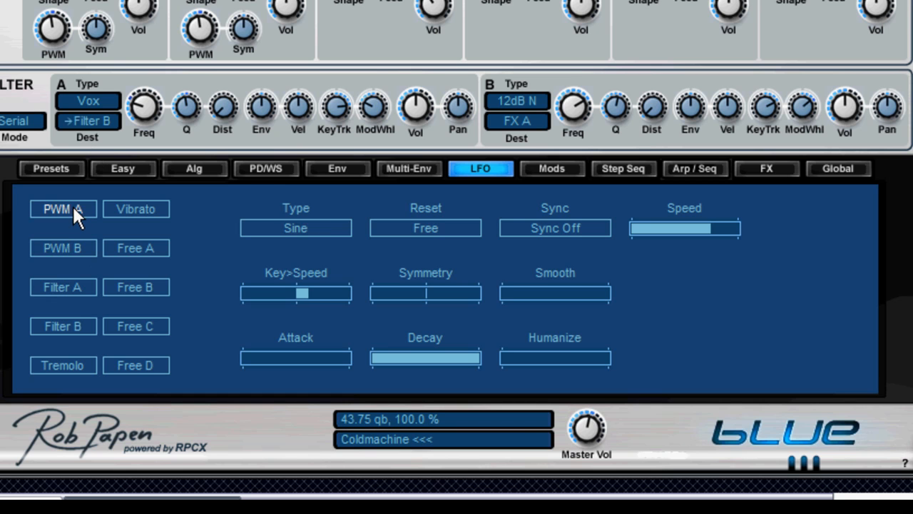
{"action": "mouse_move", "coordinate": [59, 25]}
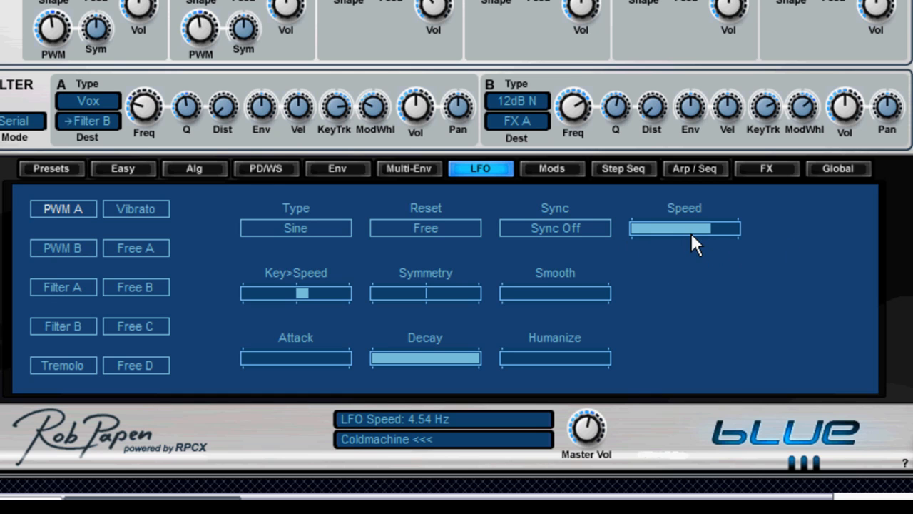
{"action": "mouse_move", "coordinate": [690, 234]}
{"action": "left_mouse_down"}
{"action": "mouse_move", "coordinate": [616, 243]}
{"action": "mouse_move", "coordinate": [704, 240]}
{"action": "left_mouse_up"}
- Examine the LFO settings for Filter A, Filter B, Tremolo and Vibrato
{"action": "left_click", "coordinate": [64, 285]}
{"action": "left_click", "coordinate": [74, 326]}
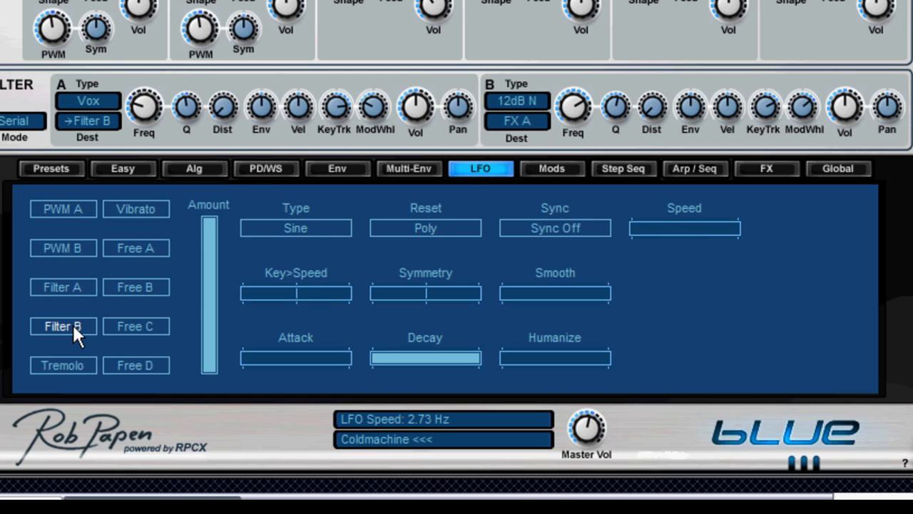
{"action": "left_click", "coordinate": [62, 365]}
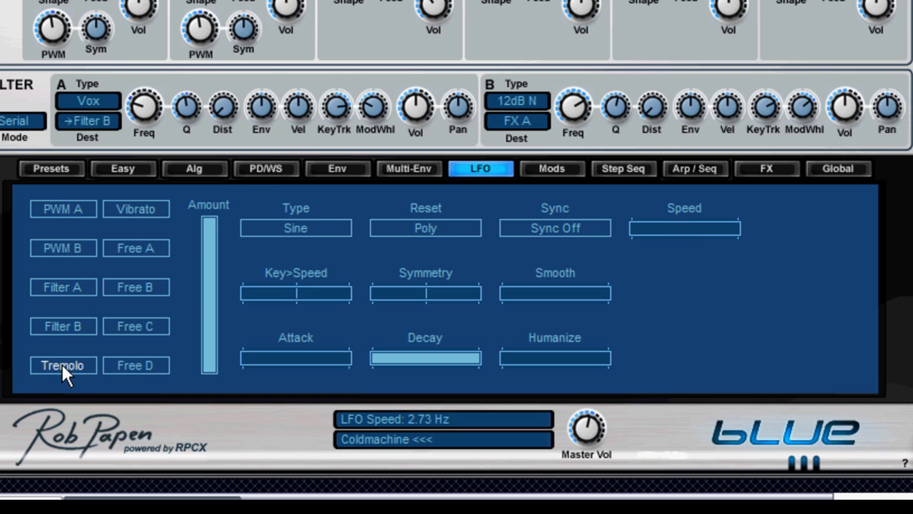
{"action": "left_click", "coordinate": [145, 211]}
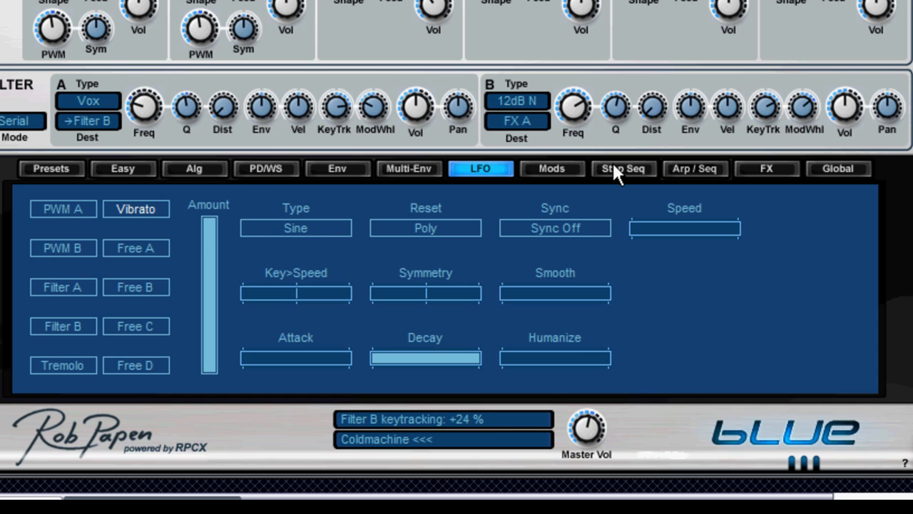
- Examine both pages of the modulation matrix, ending on slots 1 to 10
{"action": "left_click", "coordinate": [553, 168]}
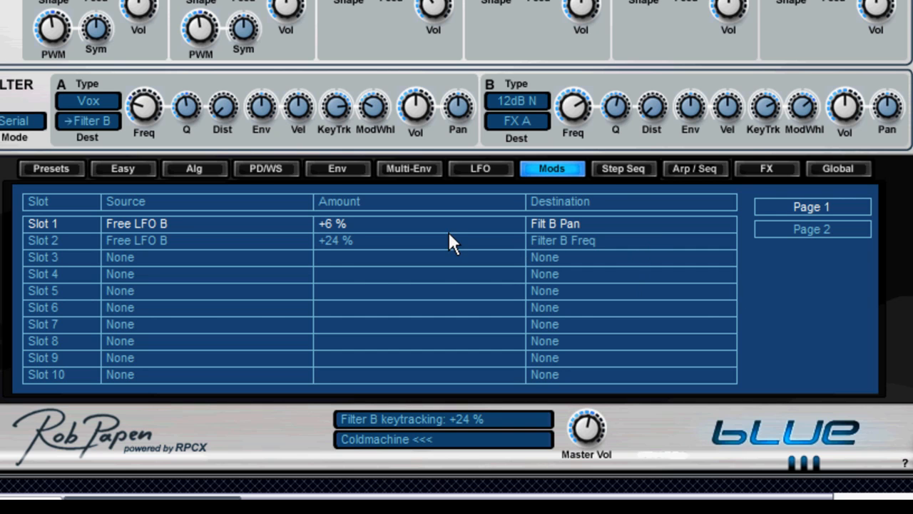
{"action": "left_click", "coordinate": [827, 236]}
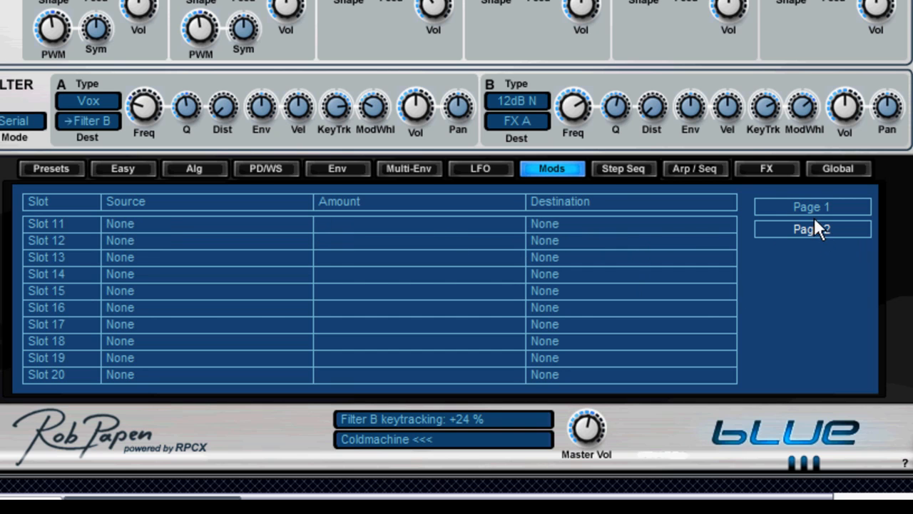
{"action": "left_click", "coordinate": [814, 206]}
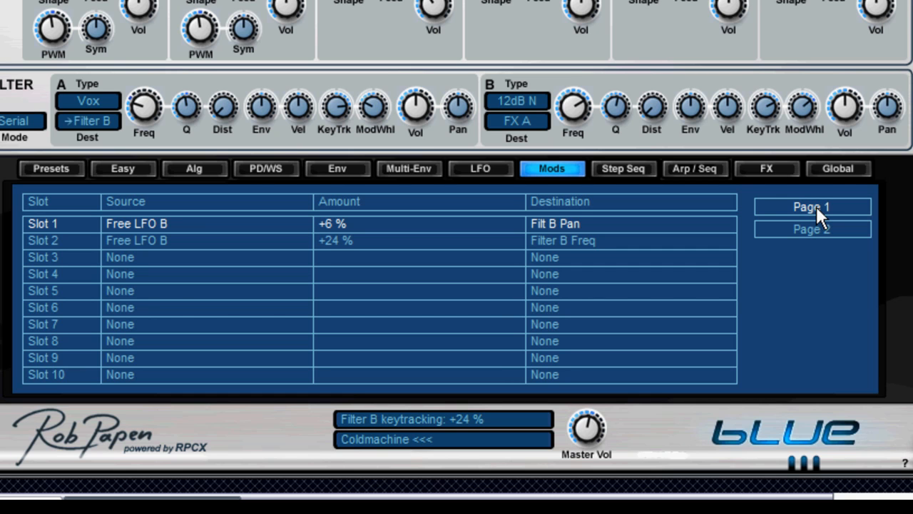
- Examine the step sequencer settings and both pages of the arpeggiator/sequencer
{"action": "left_click", "coordinate": [623, 169]}
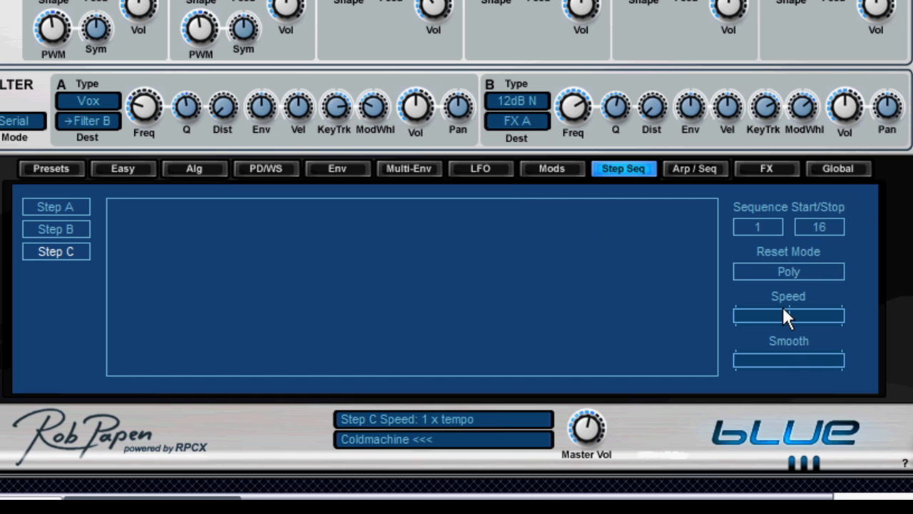
{"action": "left_click", "coordinate": [704, 168]}
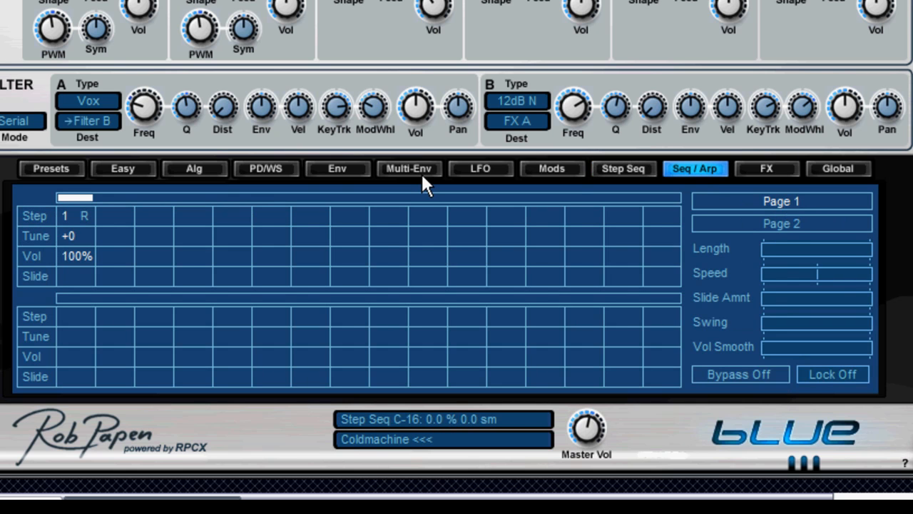
{"action": "left_click", "coordinate": [754, 221]}
{"action": "left_click", "coordinate": [755, 208]}
- Review the effect types available for FX A, leaving Chorus selected
{"action": "left_click", "coordinate": [764, 168]}
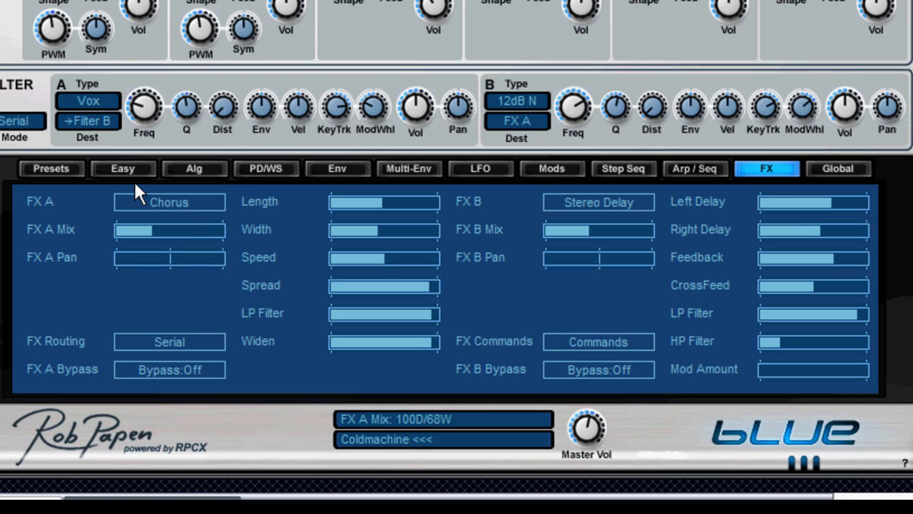
{"action": "left_click", "coordinate": [162, 202]}
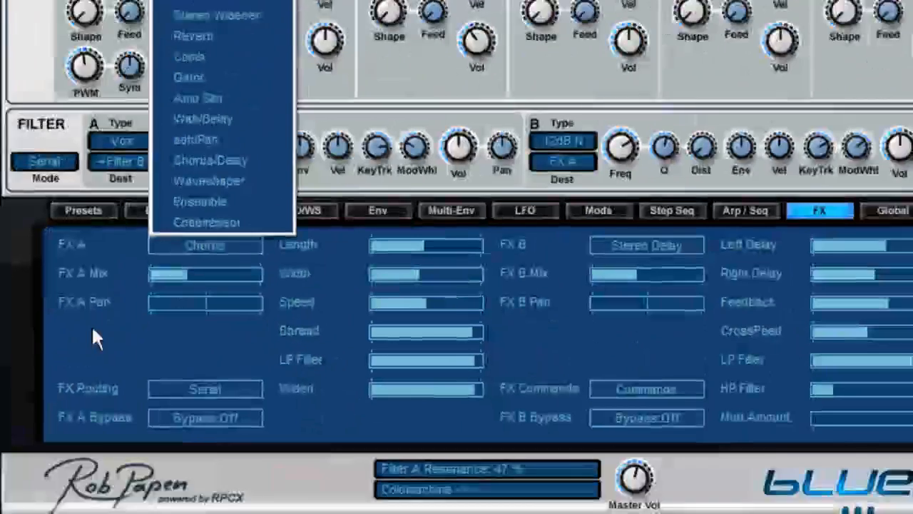
{"action": "left_click", "coordinate": [86, 298]}
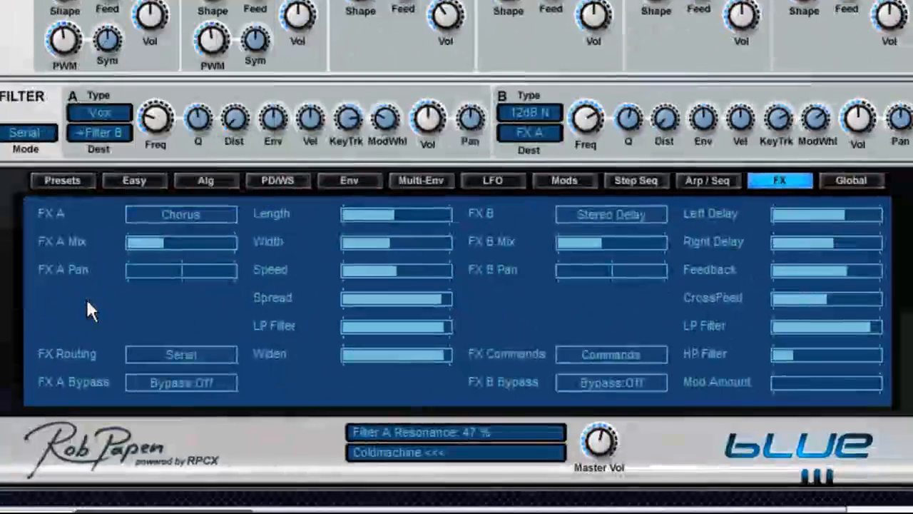
- Review the global Play Mode options, leaving Poly selected
{"action": "left_click", "coordinate": [843, 181]}
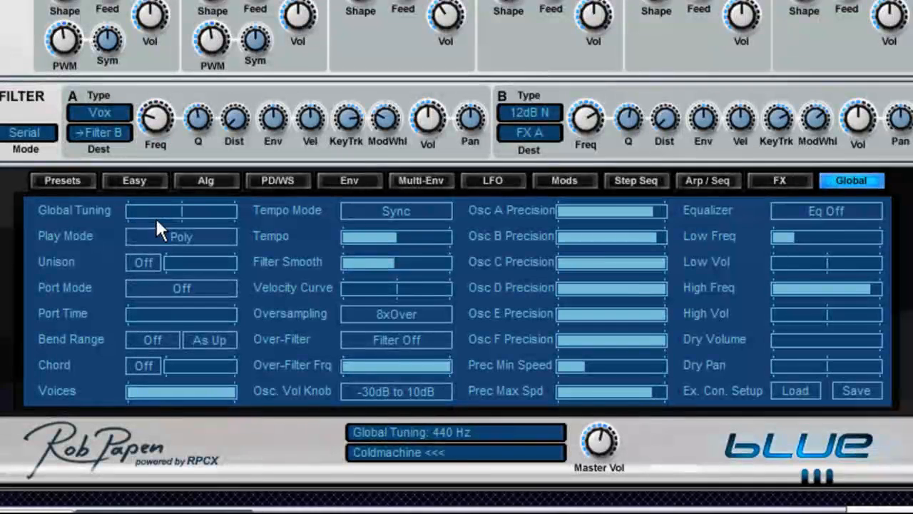
{"action": "left_click", "coordinate": [190, 240]}
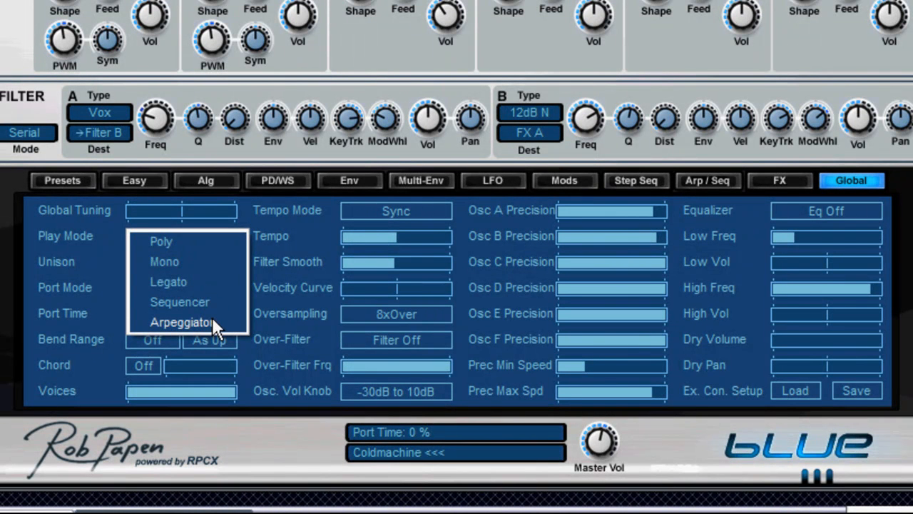
{"action": "left_click", "coordinate": [92, 235]}
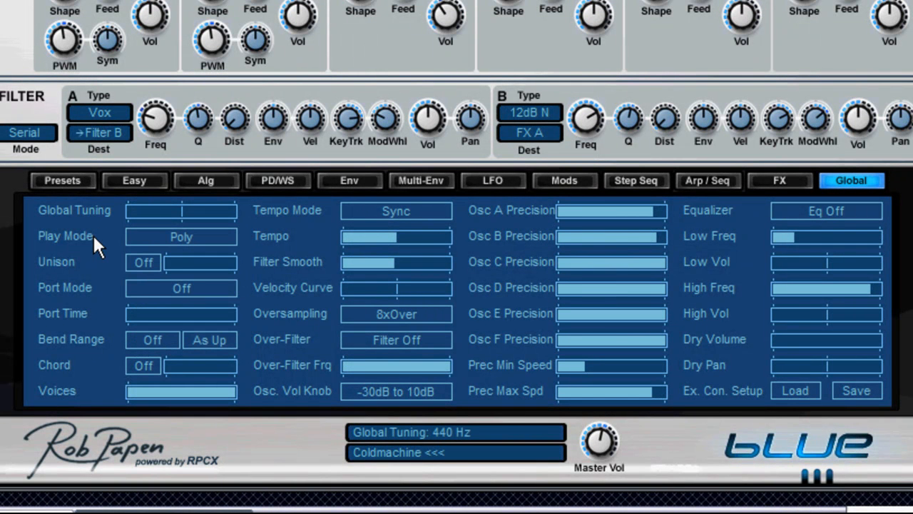
- Review the global Unison and Port Mode options, leaving both set to Off
{"action": "left_click", "coordinate": [145, 262]}
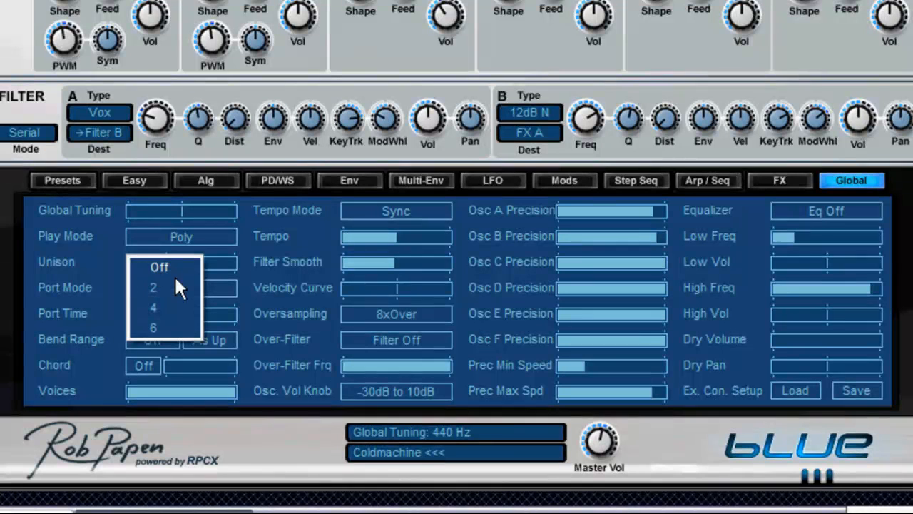
{"action": "left_click", "coordinate": [109, 278]}
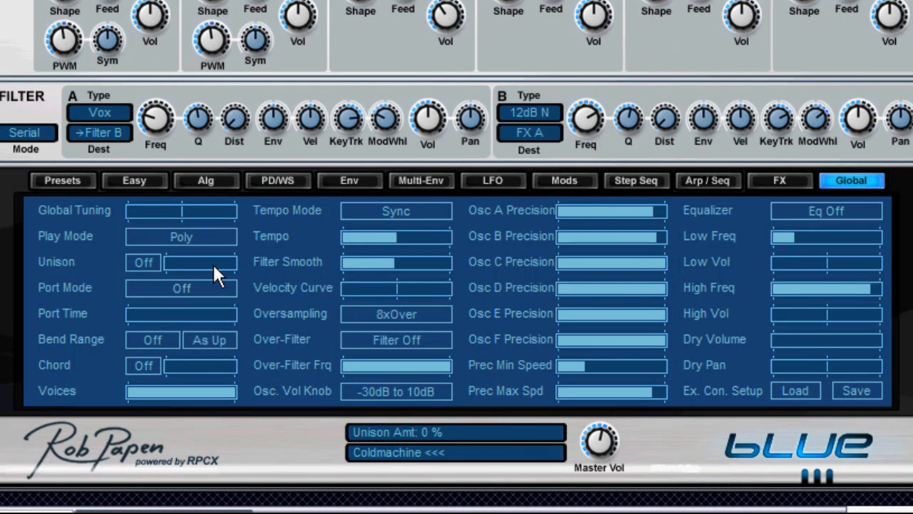
{"action": "left_click", "coordinate": [163, 292]}
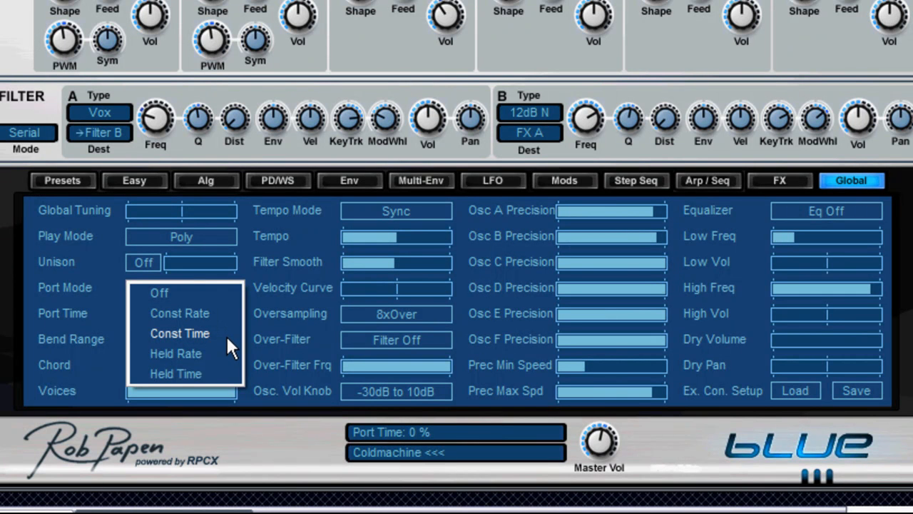
{"action": "left_click", "coordinate": [62, 307]}
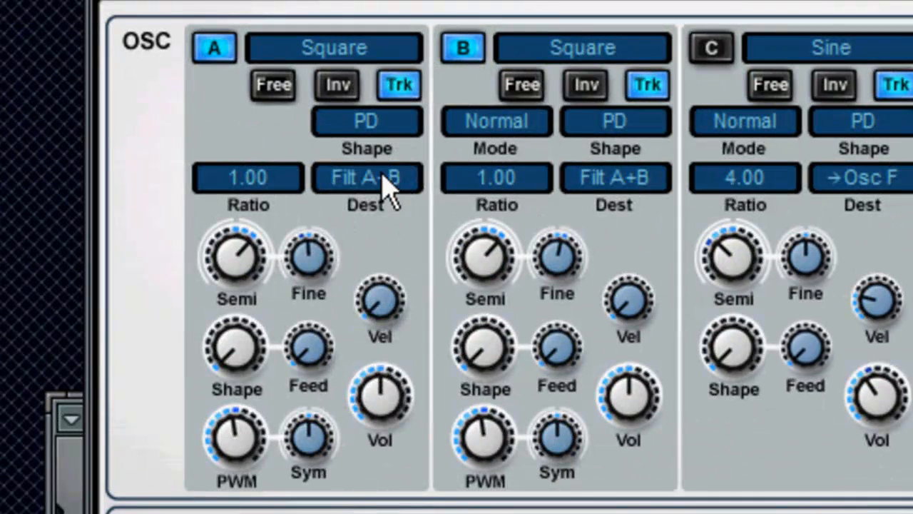
- Review the output destinations for oscillator A, keeping Filt A+B
{"action": "left_click", "coordinate": [386, 187]}
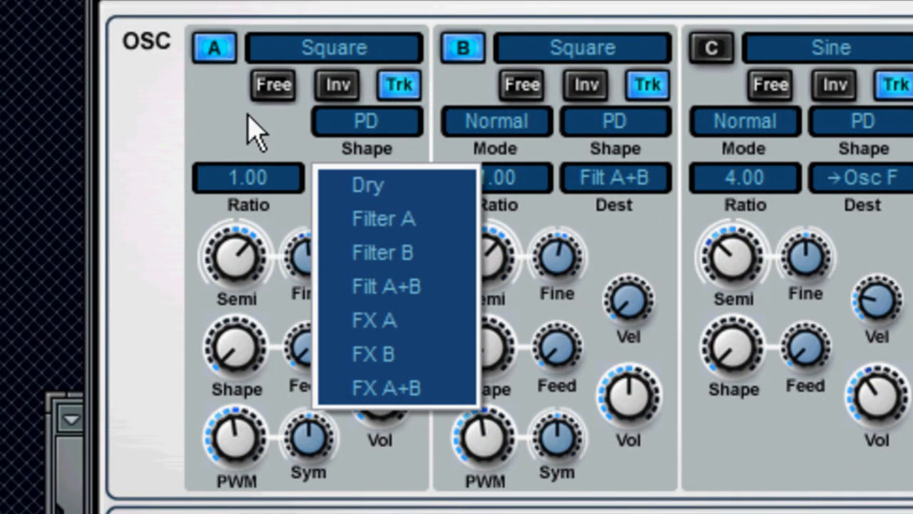
{"action": "left_click", "coordinate": [387, 286]}
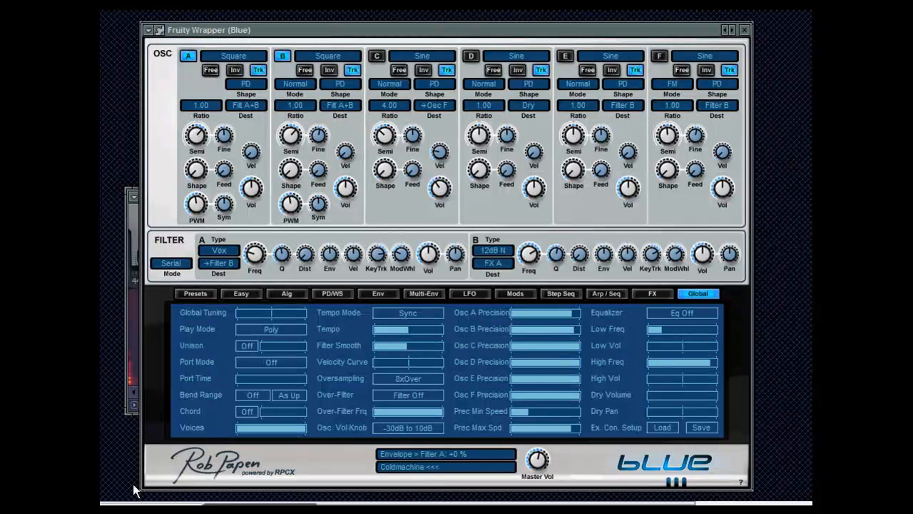
- Bring the Edison recorder window to the front and close it
{"action": "left_click", "coordinate": [135, 218]}
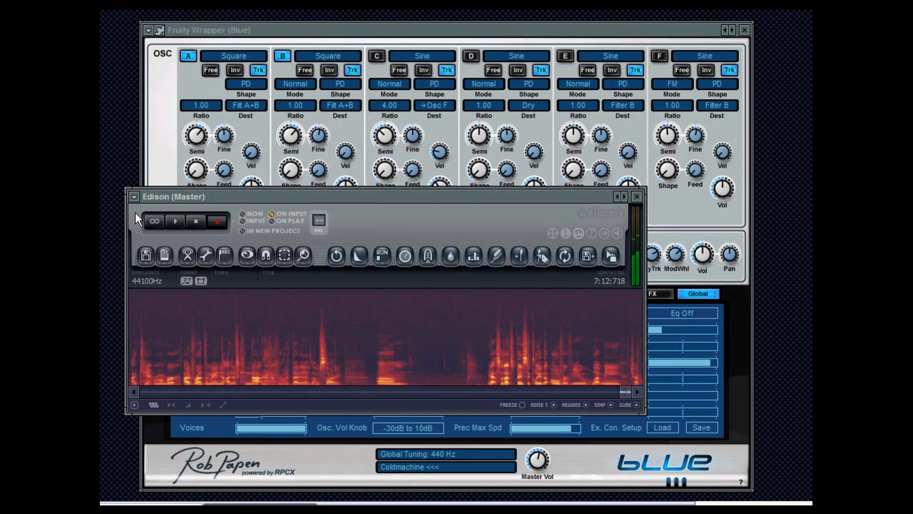
{"action": "left_click", "coordinate": [638, 195]}
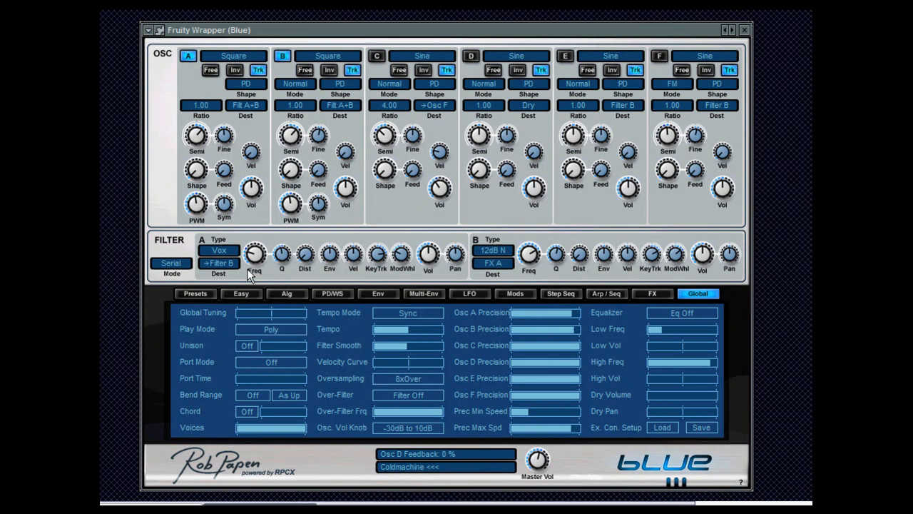
- Load the Rythm Strat II preset from the preset list and set the master volume to +0.0 dB
{"action": "left_click", "coordinate": [206, 293]}
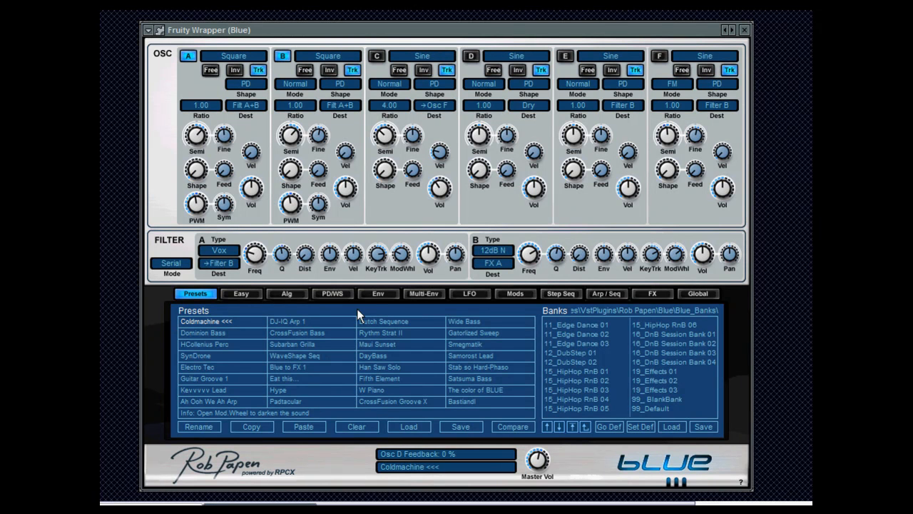
{"action": "left_click", "coordinate": [385, 334]}
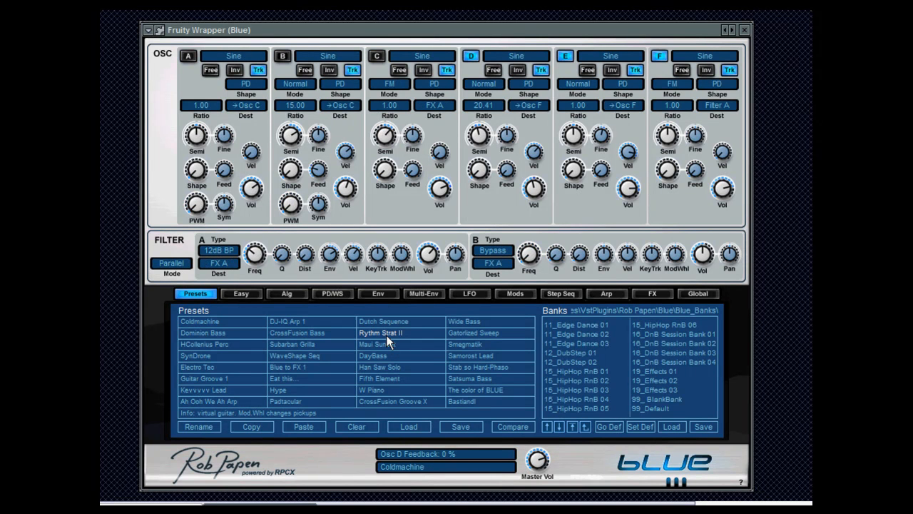
{"action": "left_click_drag", "start_coordinate": [534, 463], "coordinate": [535, 433]}
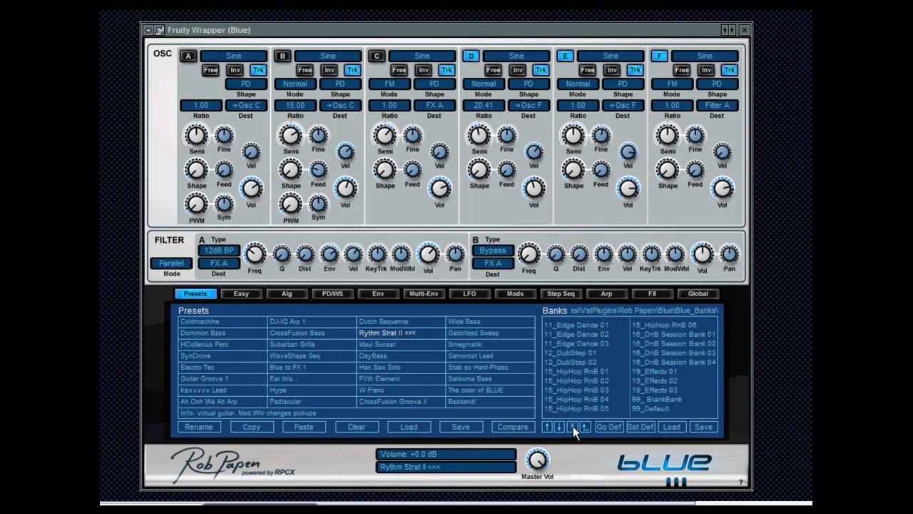
- Browse the preset bank list upward from the HipHop RnB and Effects banks to 07_Arp Bank 01
{"action": "left_click", "coordinate": [551, 426]}
{"action": "left_click", "coordinate": [551, 426]}
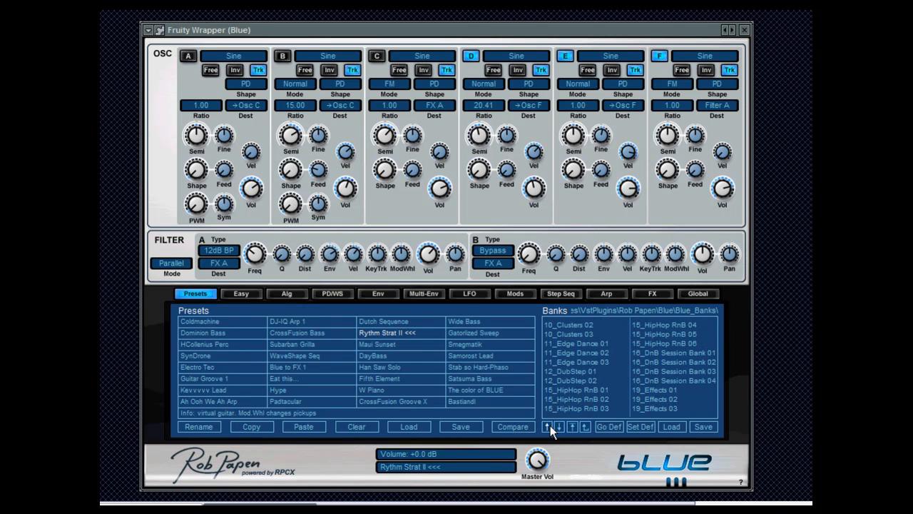
{"action": "left_click", "coordinate": [551, 427]}
{"action": "left_click", "coordinate": [550, 427]}
{"action": "left_click", "coordinate": [551, 426]}
{"action": "left_click", "coordinate": [550, 427]}
{"action": "left_click", "coordinate": [551, 427]}
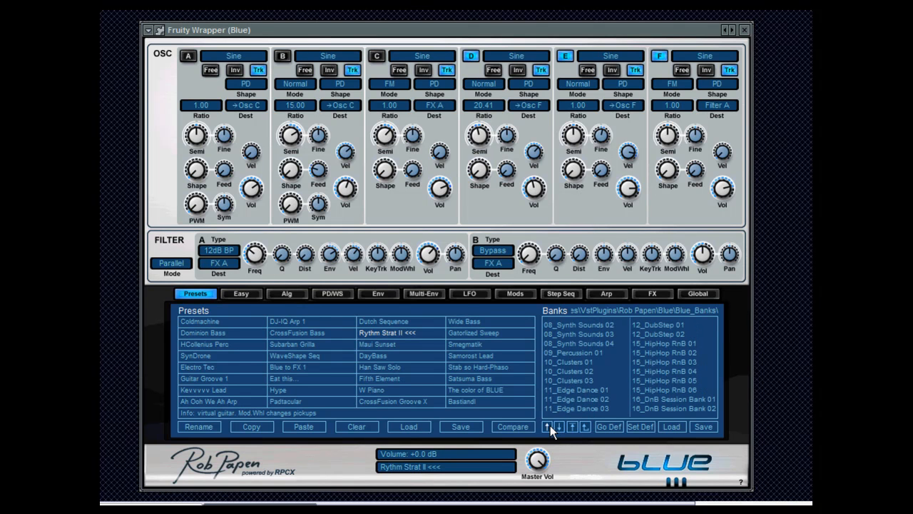
{"action": "left_click", "coordinate": [551, 427]}
{"action": "left_click", "coordinate": [551, 427]}
{"action": "left_click", "coordinate": [551, 426]}
{"action": "left_click", "coordinate": [551, 427]}
{"action": "left_click", "coordinate": [551, 426]}
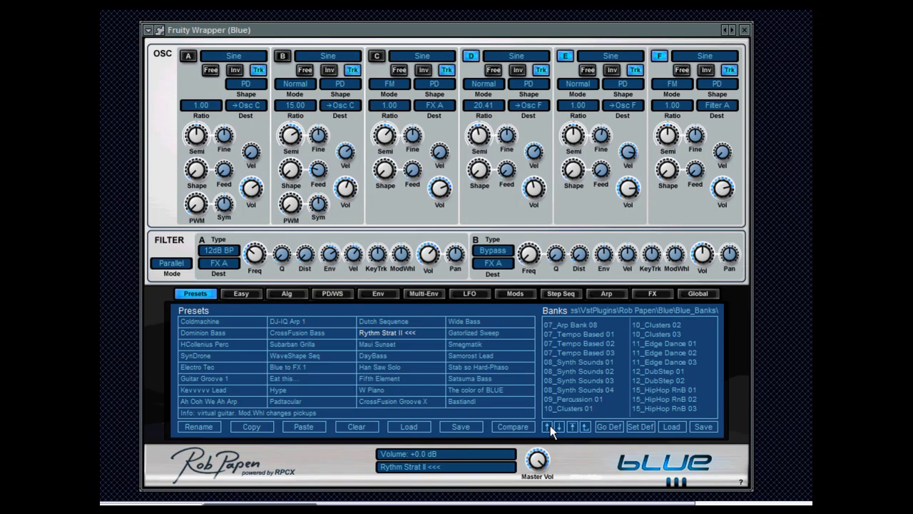
{"action": "left_click", "coordinate": [551, 427]}
{"action": "left_click", "coordinate": [551, 426]}
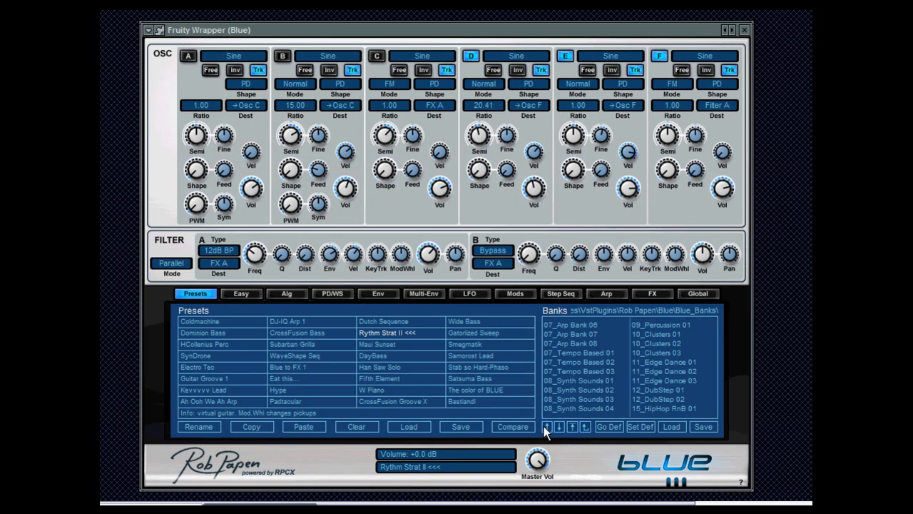
{"action": "left_click", "coordinate": [548, 426]}
{"action": "left_click", "coordinate": [546, 426]}
{"action": "left_click", "coordinate": [546, 427]}
{"action": "left_click", "coordinate": [546, 427]}
{"action": "left_click", "coordinate": [546, 427]}
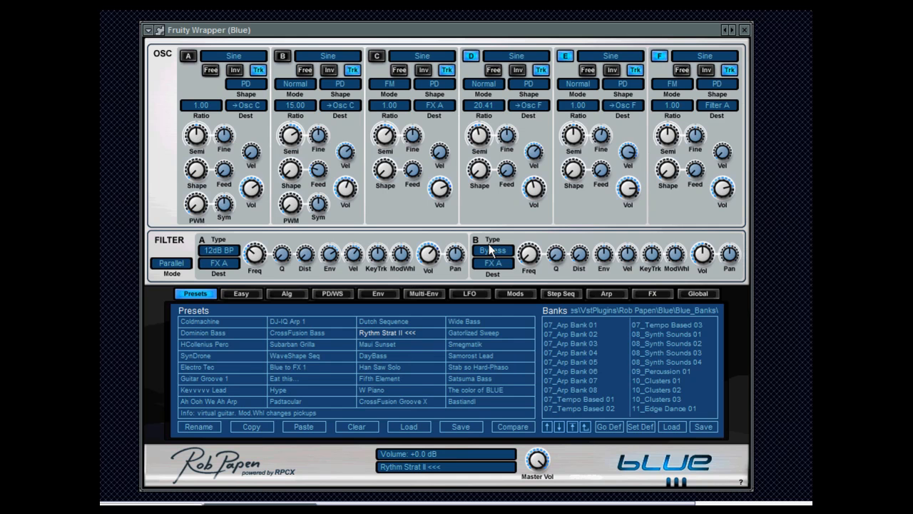
- Close the Blue synthesizer window and stop the audio recording in Edison
{"action": "mouse_move", "coordinate": [446, 193]}
{"action": "left_click", "coordinate": [744, 30]}
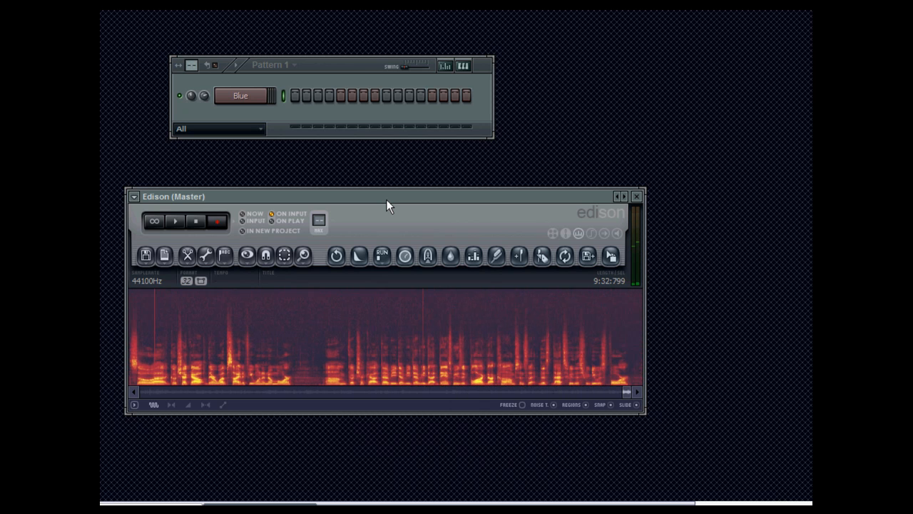
{"action": "left_click_drag", "start_coordinate": [387, 201], "coordinate": [433, 170]}
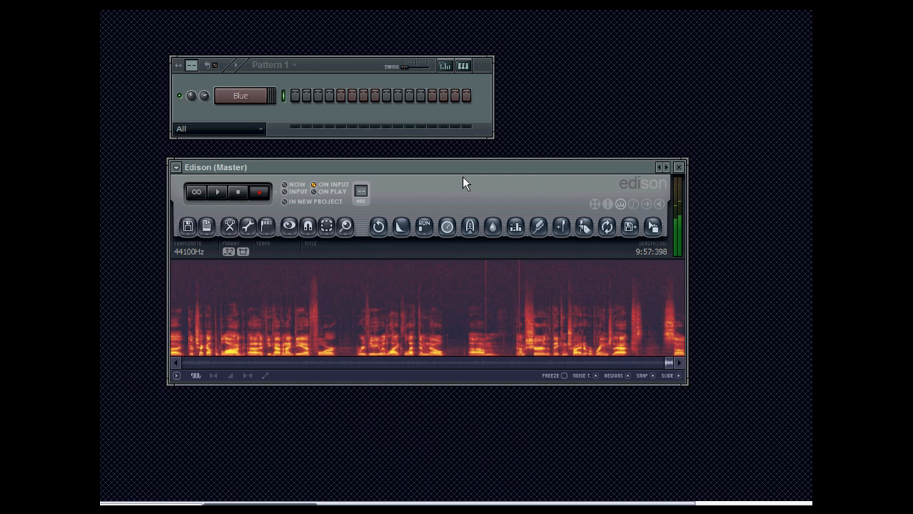
{"action": "left_click", "coordinate": [239, 193]}
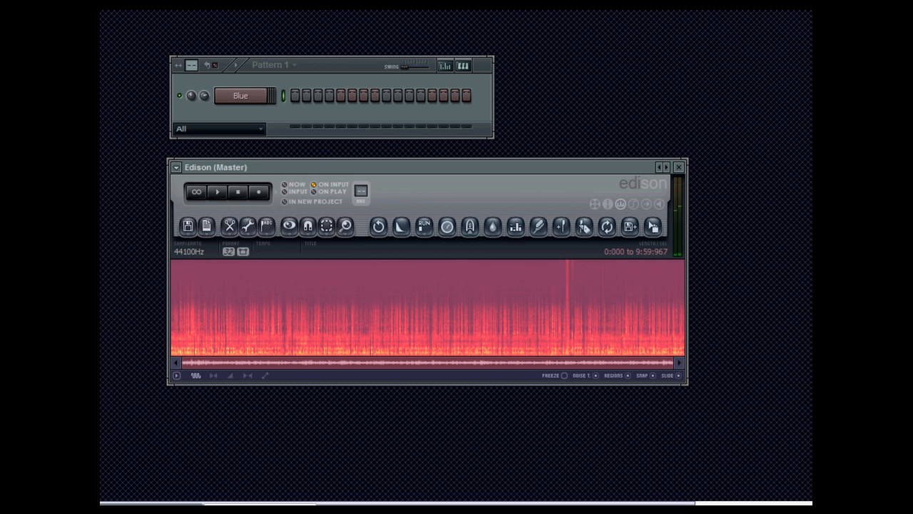